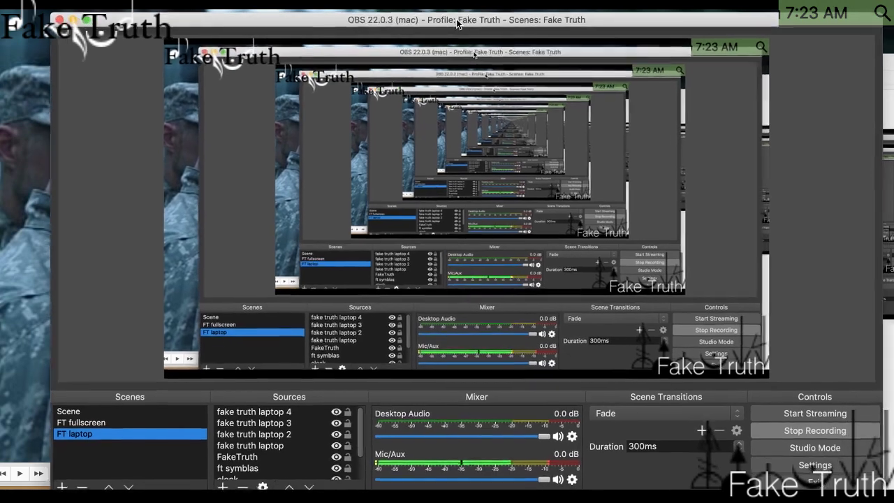
# Shift the OBS window slightly left and up in three small moves, reshaping the mirror tunnel
pyautogui.moveTo(466, 27); pyautogui.dragTo(447, 18)
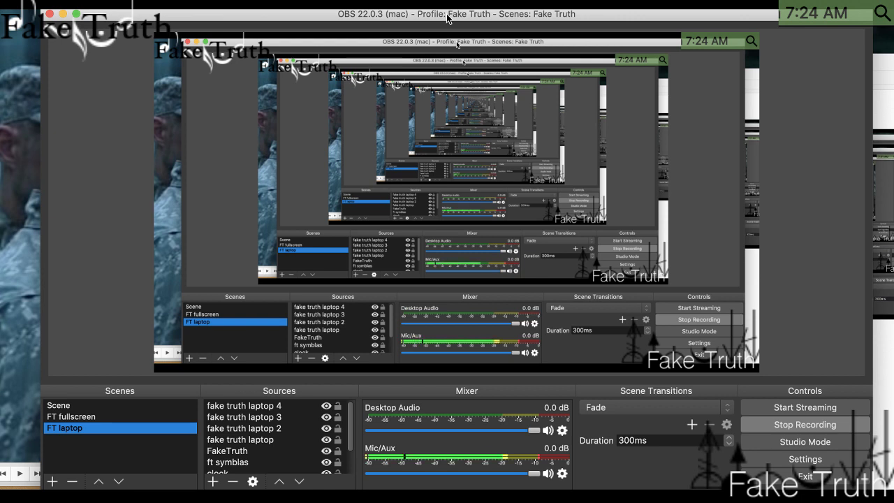
pyautogui.moveTo(447, 18); pyautogui.dragTo(445, 18)
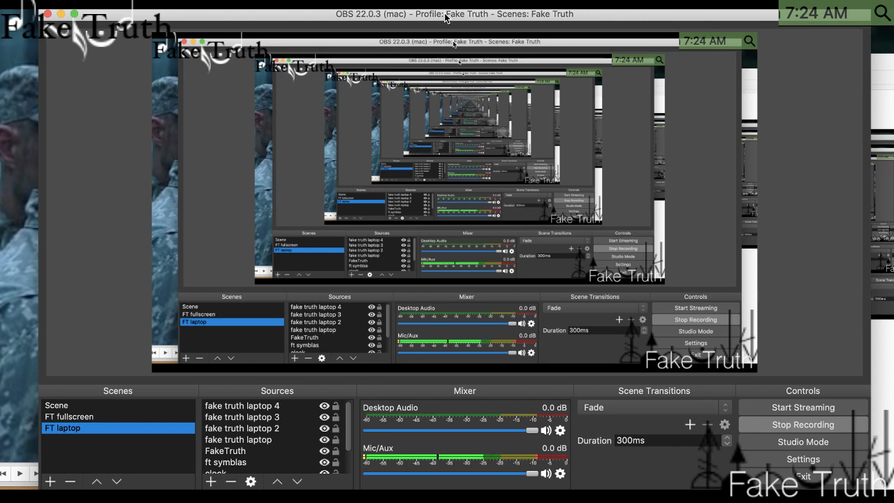
pyautogui.moveTo(445, 14); pyautogui.dragTo(442, 15)
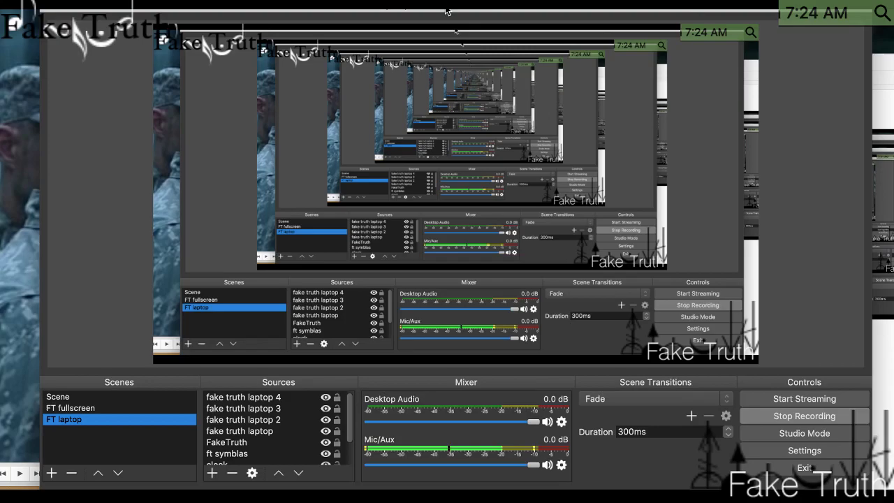
# Slide the OBS window right and down over the clip, then fine-tune its position
pyautogui.moveTo(441, 16)
pyautogui.mouseDown()
pyautogui.moveTo(465, 30)
pyautogui.moveTo(487, 20)
pyautogui.mouseUp()
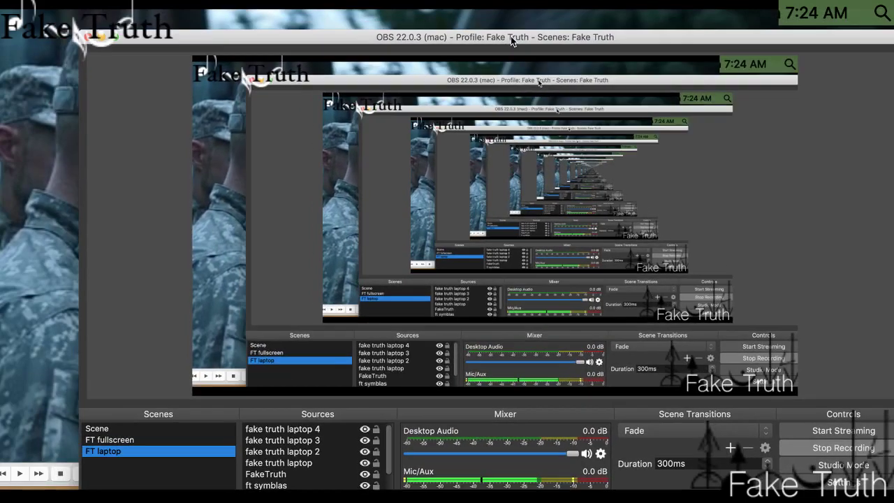
pyautogui.moveTo(487, 19)
pyautogui.mouseDown()
pyautogui.moveTo(555, 67)
pyautogui.moveTo(542, 69)
pyautogui.mouseUp()
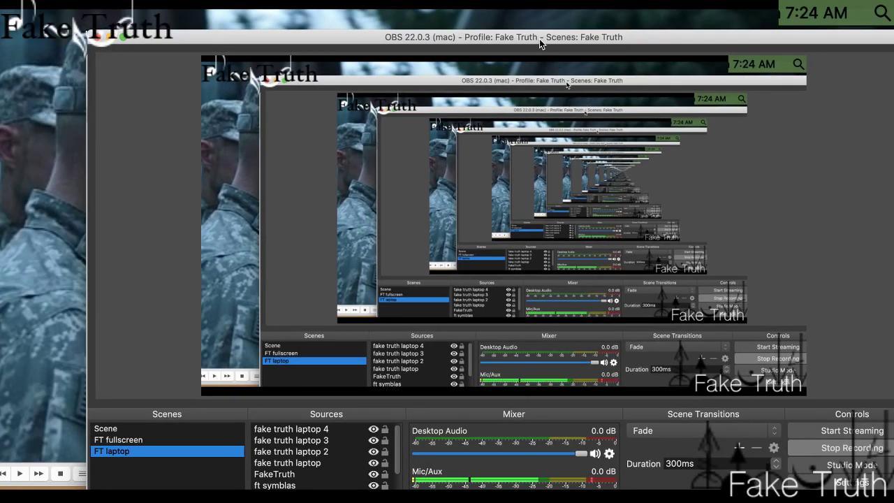
pyautogui.moveTo(542, 69)
pyautogui.mouseDown()
pyautogui.moveTo(521, 32)
pyautogui.moveTo(516, 38)
pyautogui.moveTo(523, 20)
pyautogui.mouseUp()
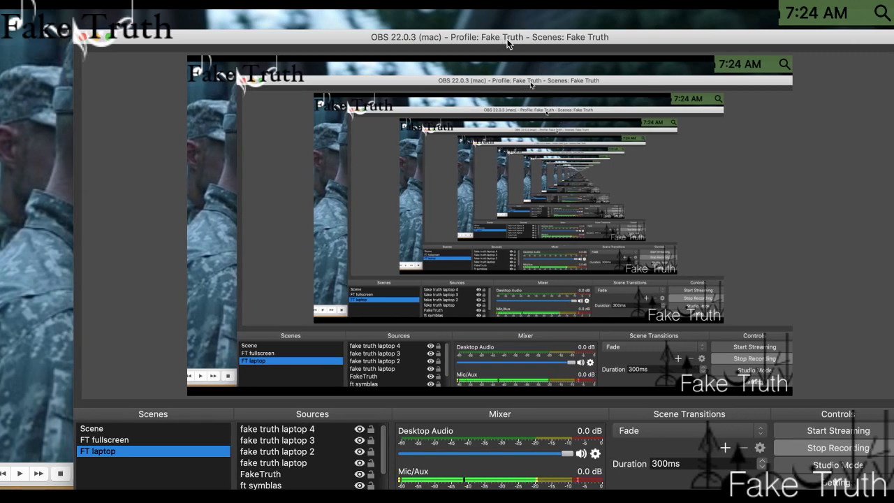
pyautogui.moveTo(509, 38)
pyautogui.mouseDown()
pyautogui.moveTo(514, 24)
pyautogui.moveTo(511, 33)
pyautogui.moveTo(494, 28)
pyautogui.moveTo(523, 32)
pyautogui.mouseUp()
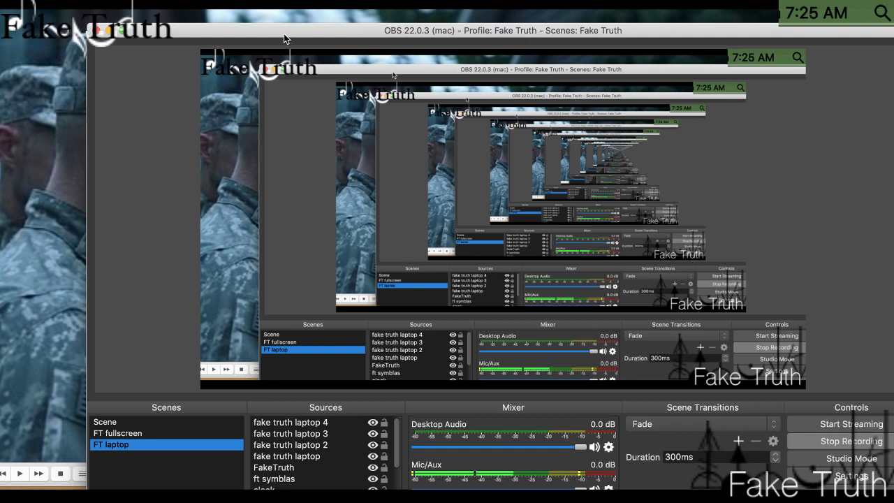
pyautogui.moveTo(284, 34)
pyautogui.mouseDown()
pyautogui.moveTo(286, 42)
pyautogui.moveTo(270, 33)
pyautogui.mouseUp()
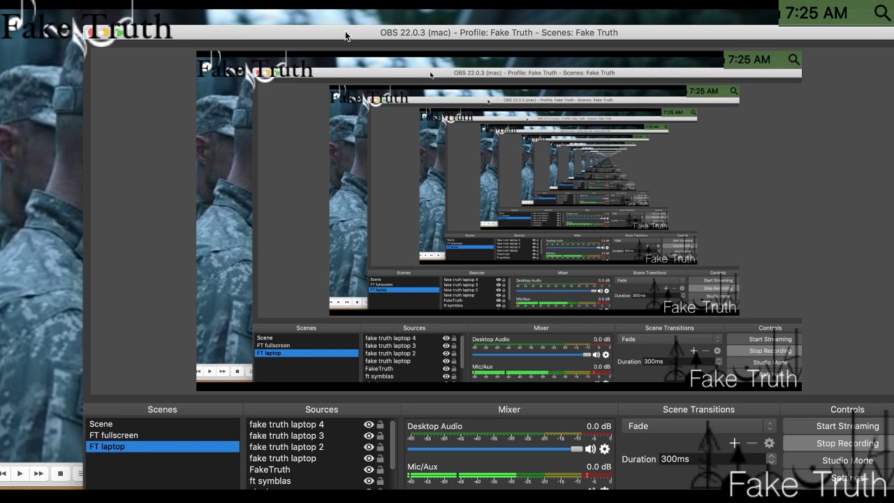
pyautogui.moveTo(347, 35)
pyautogui.mouseDown()
pyautogui.moveTo(323, 27)
pyautogui.moveTo(334, 26)
pyautogui.mouseUp()
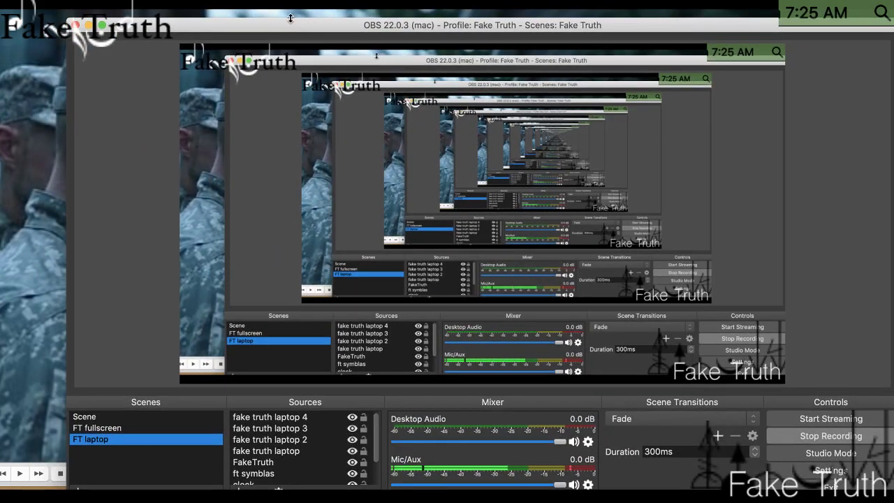
pyautogui.moveTo(288, 28); pyautogui.dragTo(306, 34)
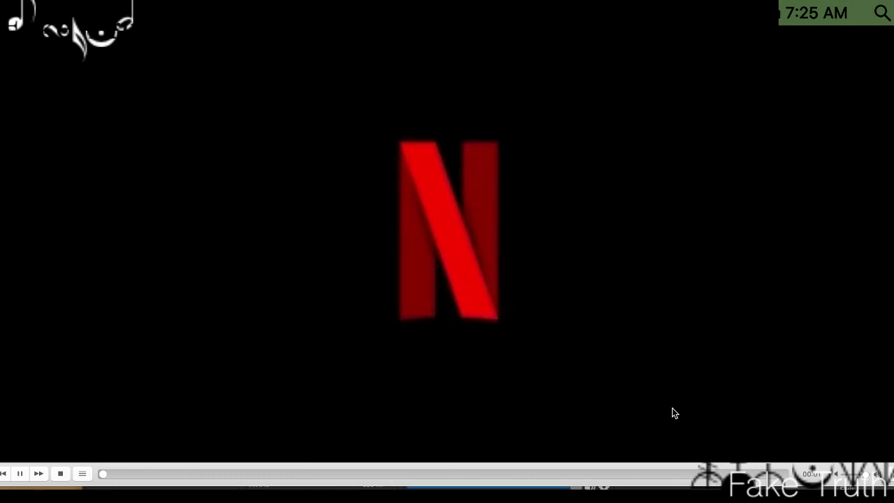
# Bring OBS Studio in front of the fullscreen VLC film with Cmd+Tab
pyautogui.press('super+Tab')
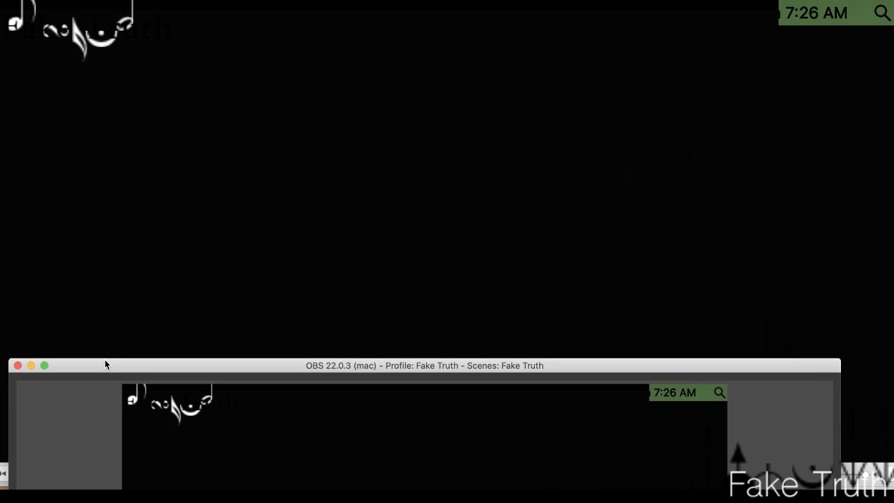
# Move the OBS window onto the playing film so its preview captures itself
pyautogui.moveTo(106, 364); pyautogui.dragTo(150, 421)
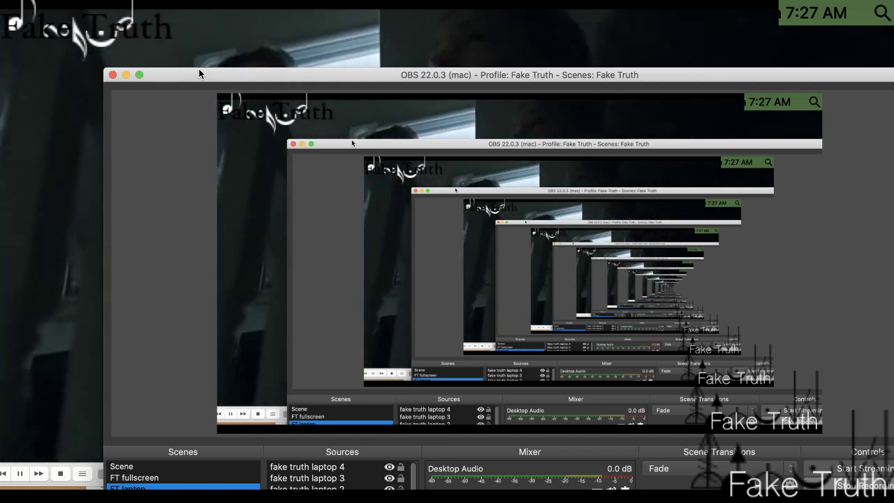
# Lower the OBS window over the film, then shift it up and right into alignment
pyautogui.moveTo(198, 69); pyautogui.dragTo(212, 273)
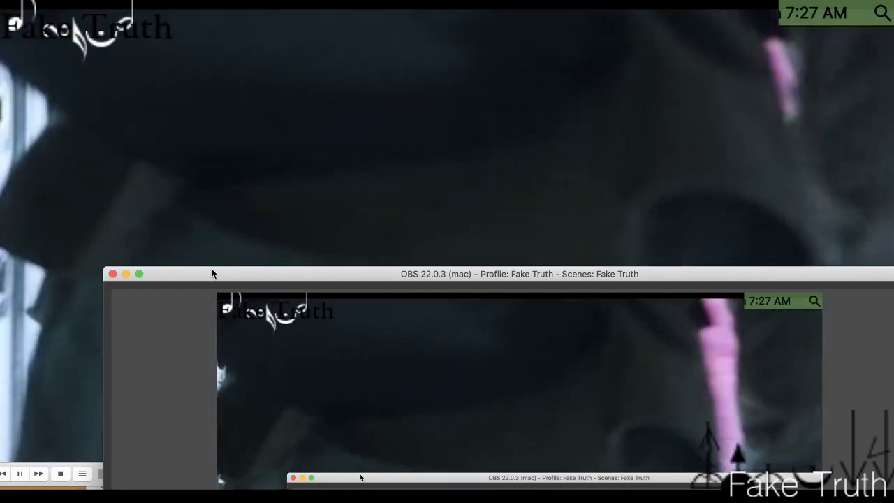
pyautogui.moveTo(211, 273)
pyautogui.mouseDown()
pyautogui.moveTo(339, 212)
pyautogui.moveTo(344, 229)
pyautogui.mouseUp()
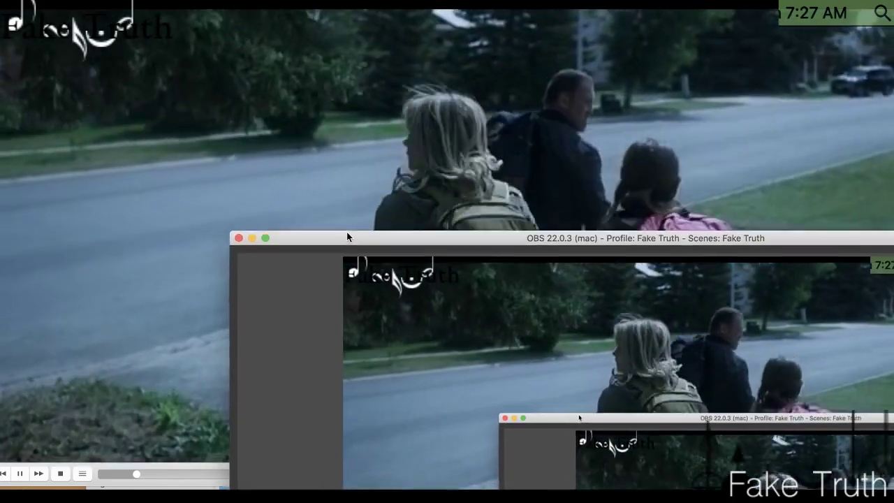
pyautogui.moveTo(344, 228)
pyautogui.mouseDown()
pyautogui.moveTo(306, 163)
pyautogui.moveTo(251, 114)
pyautogui.moveTo(312, 198)
pyautogui.moveTo(314, 162)
pyautogui.mouseUp()
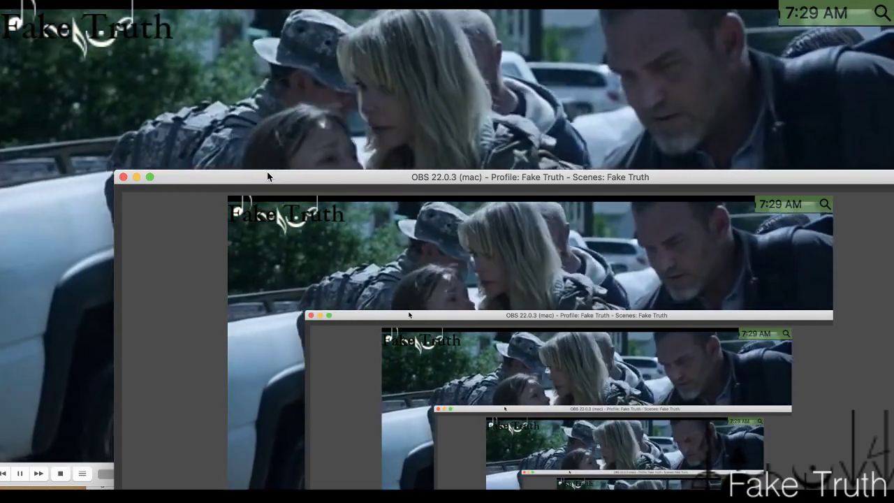
# Nudge the OBS window into its final spot, then move it further down
pyautogui.moveTo(267, 172); pyautogui.dragTo(267, 175)
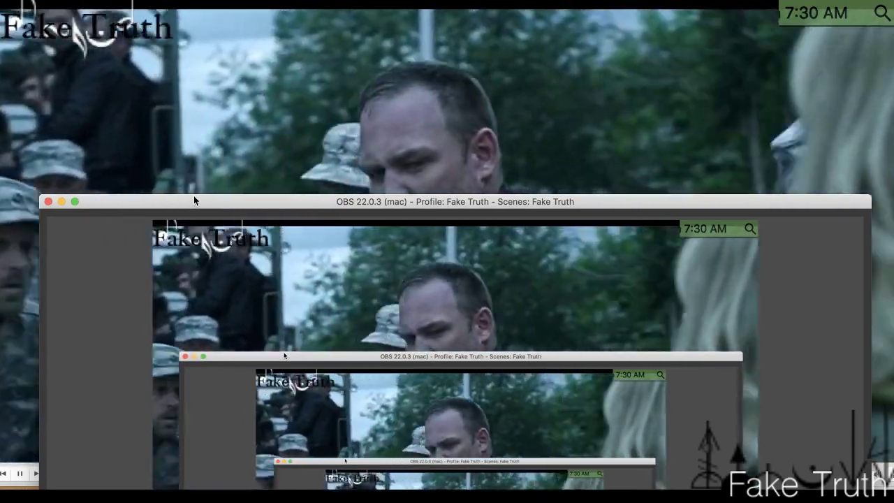
pyautogui.moveTo(194, 201)
pyautogui.mouseDown()
pyautogui.moveTo(192, 231)
pyautogui.moveTo(154, 149)
pyautogui.moveTo(136, 172)
pyautogui.moveTo(177, 267)
pyautogui.mouseUp()
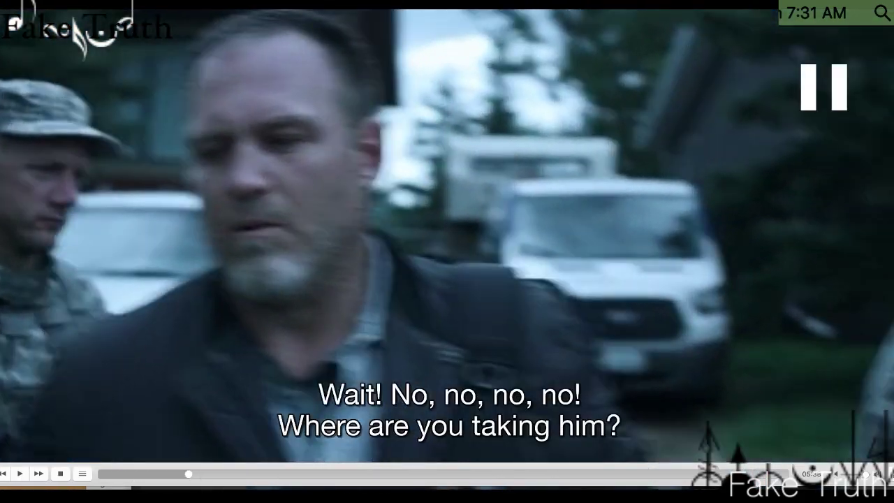
# Return OBS to the front with Cmd+Tab and resume the film playback
pyautogui.press('super+Tab')
pyautogui.click(88, 397)
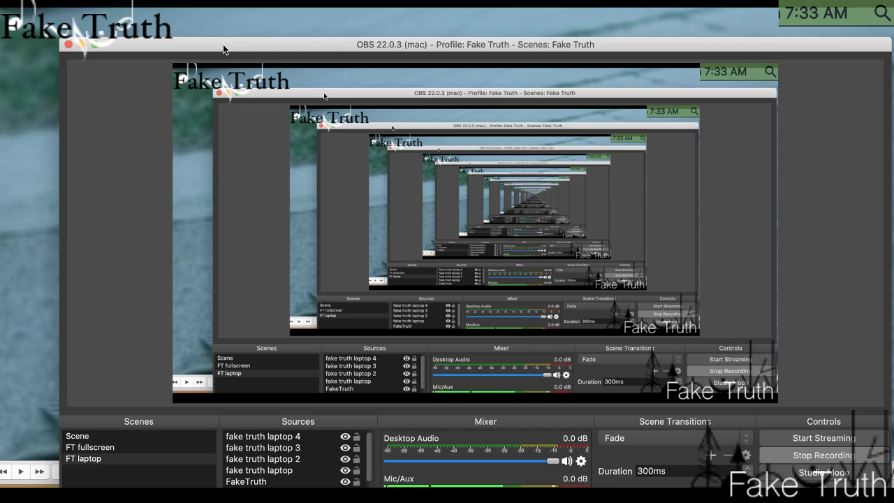
# Move the OBS window lower and right so its copies recede toward the lower right
pyautogui.moveTo(223, 44)
pyautogui.mouseDown()
pyautogui.moveTo(277, 64)
pyautogui.moveTo(299, 110)
pyautogui.moveTo(297, 137)
pyautogui.mouseUp()
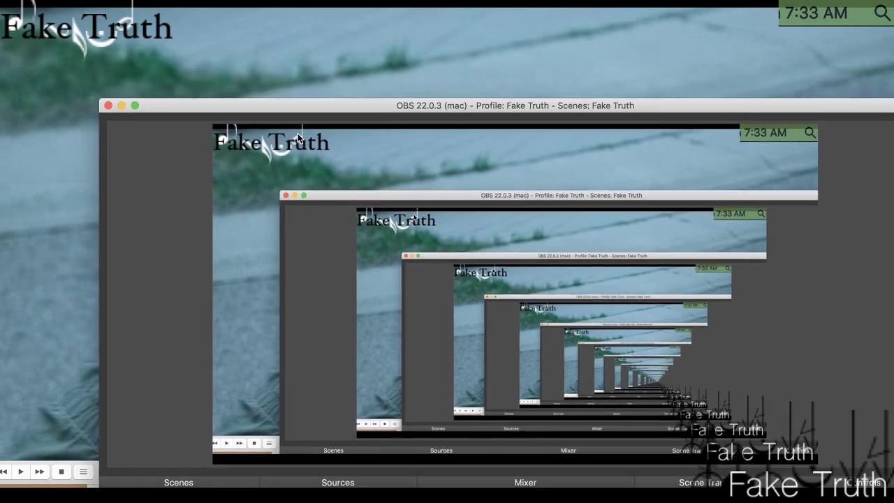